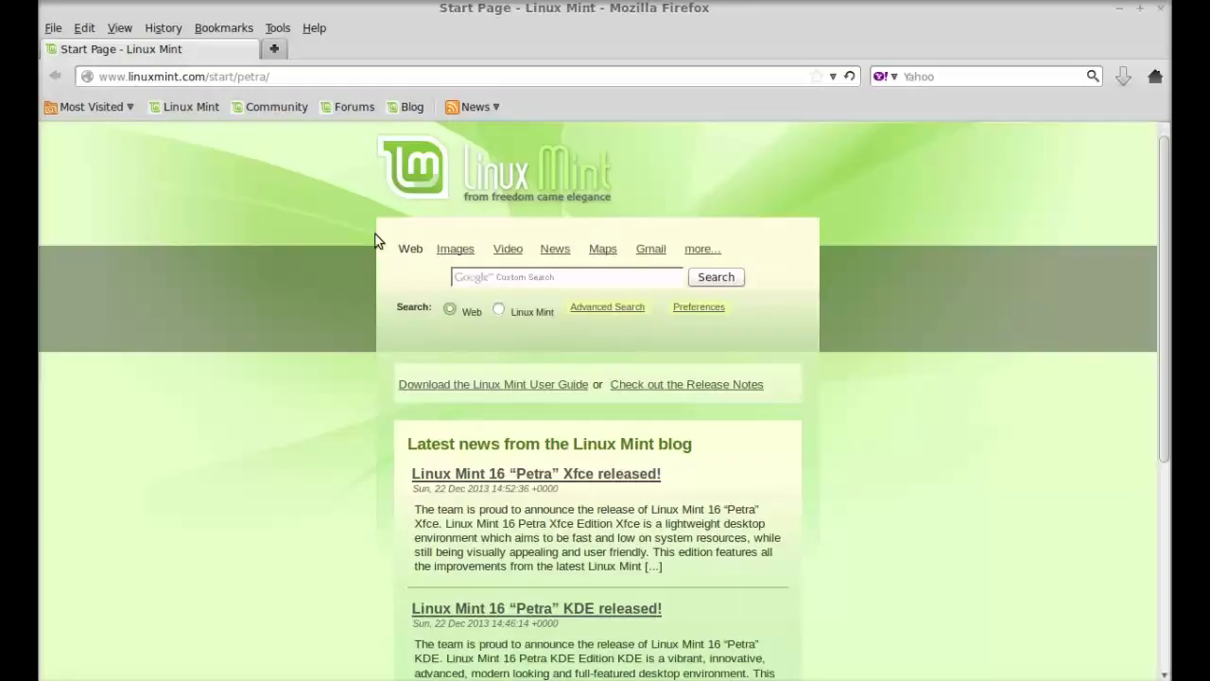
- Replace Firefox's current address with teamviewer.com and load the site
left_click(282, 81)
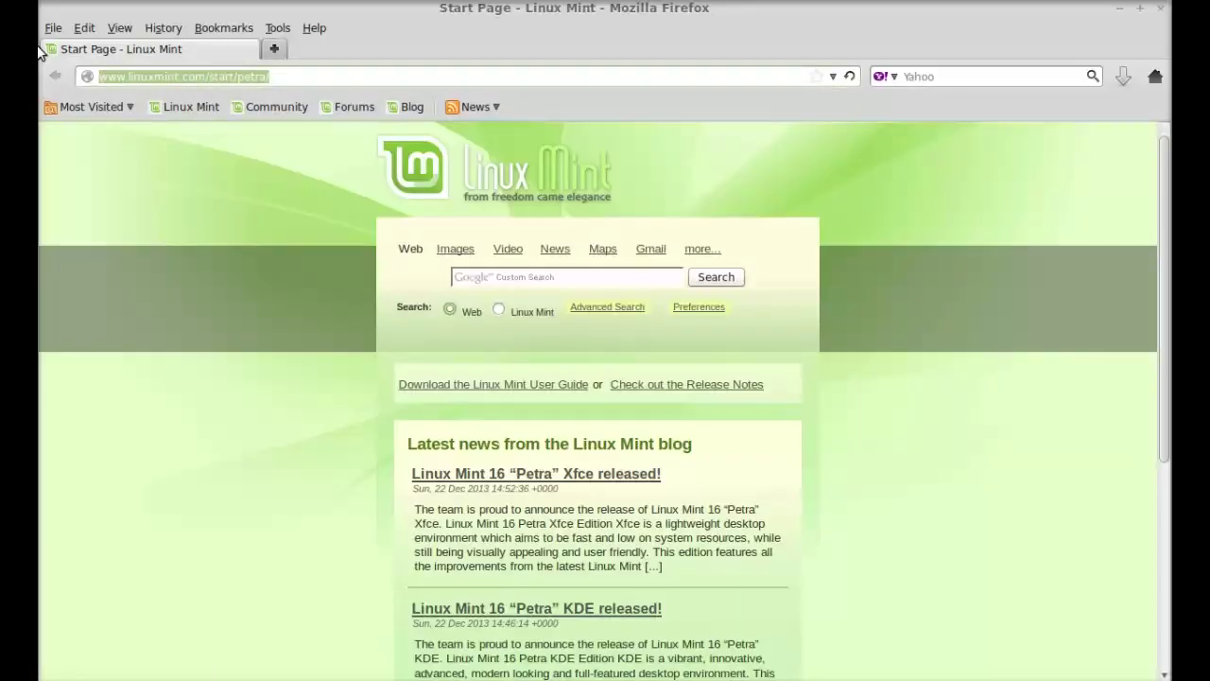
type("t")
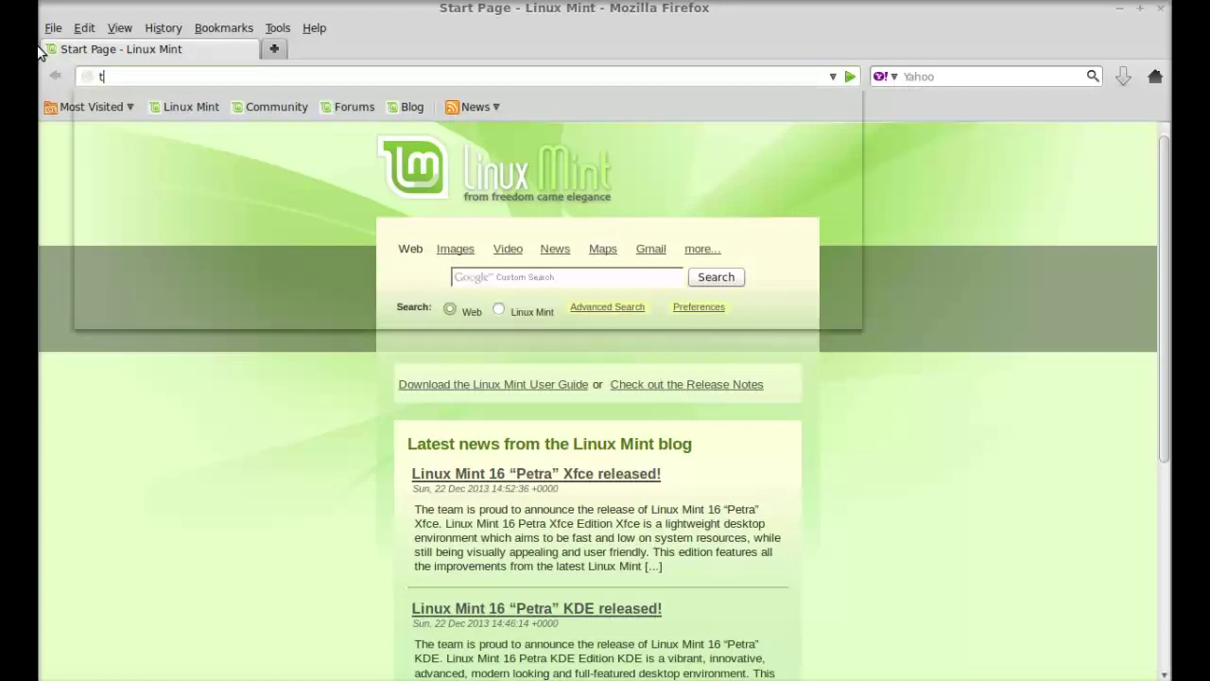
type("eamview")
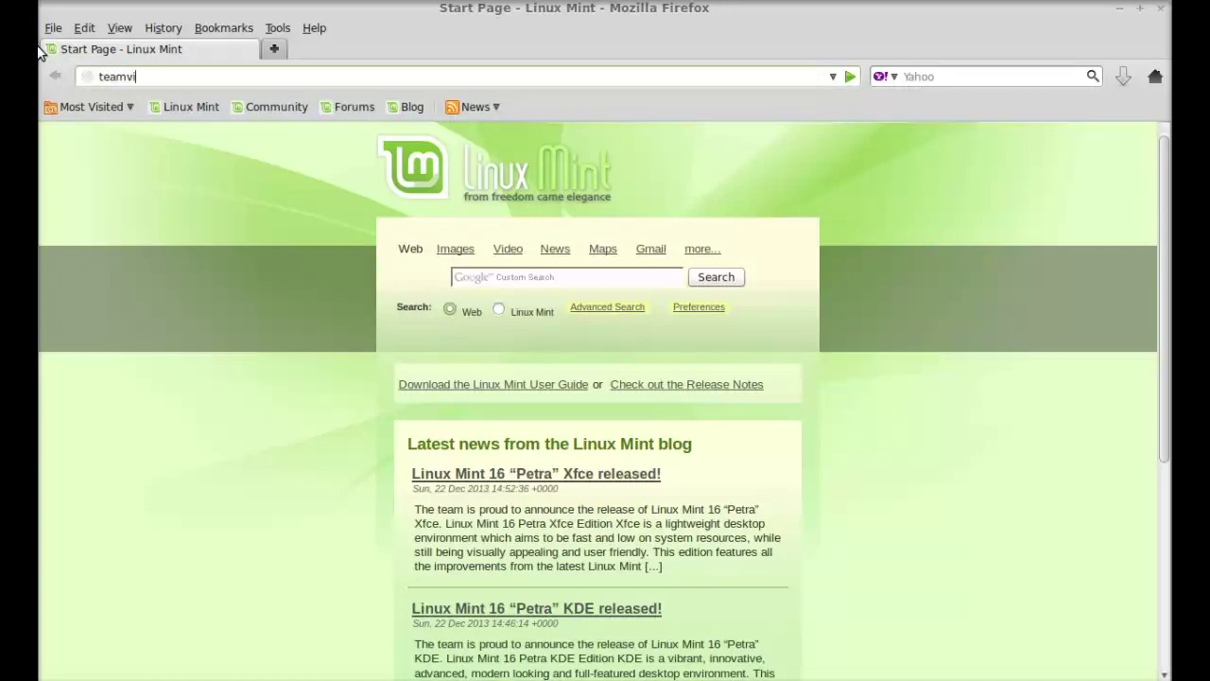
type("er.com")
key("Return")
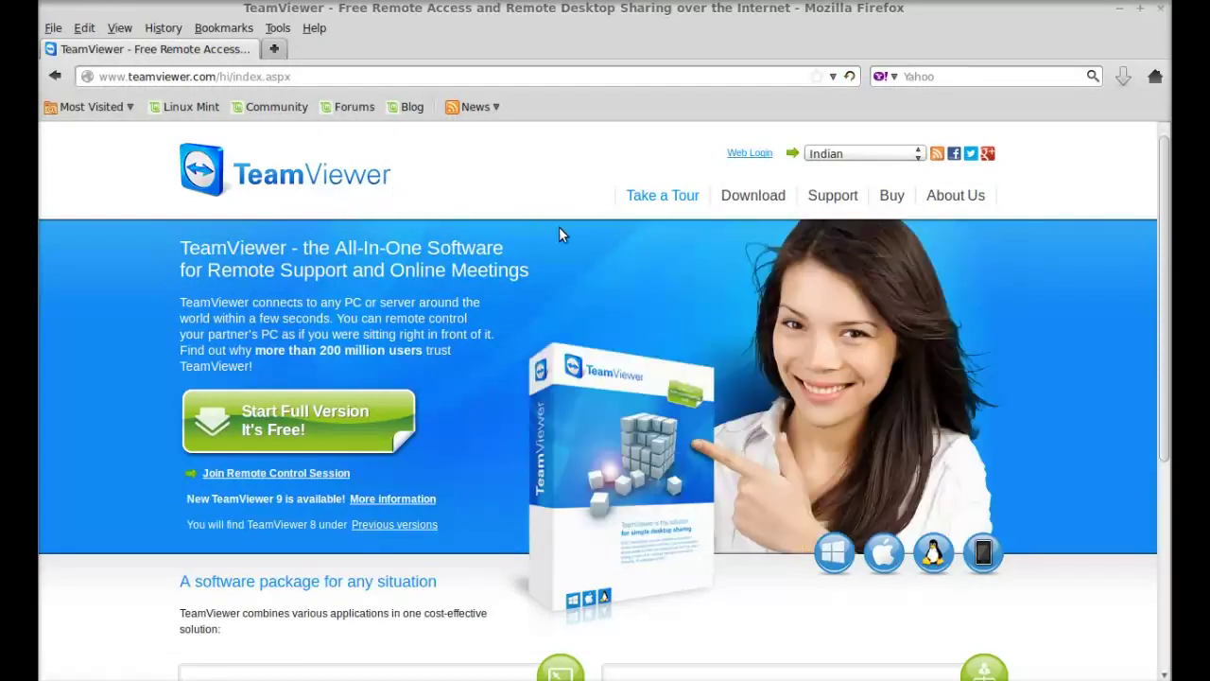
- Go to the Linux download page and download the 32-bit/Multiarch deb for Ubuntu, Debian
left_click(757, 199)
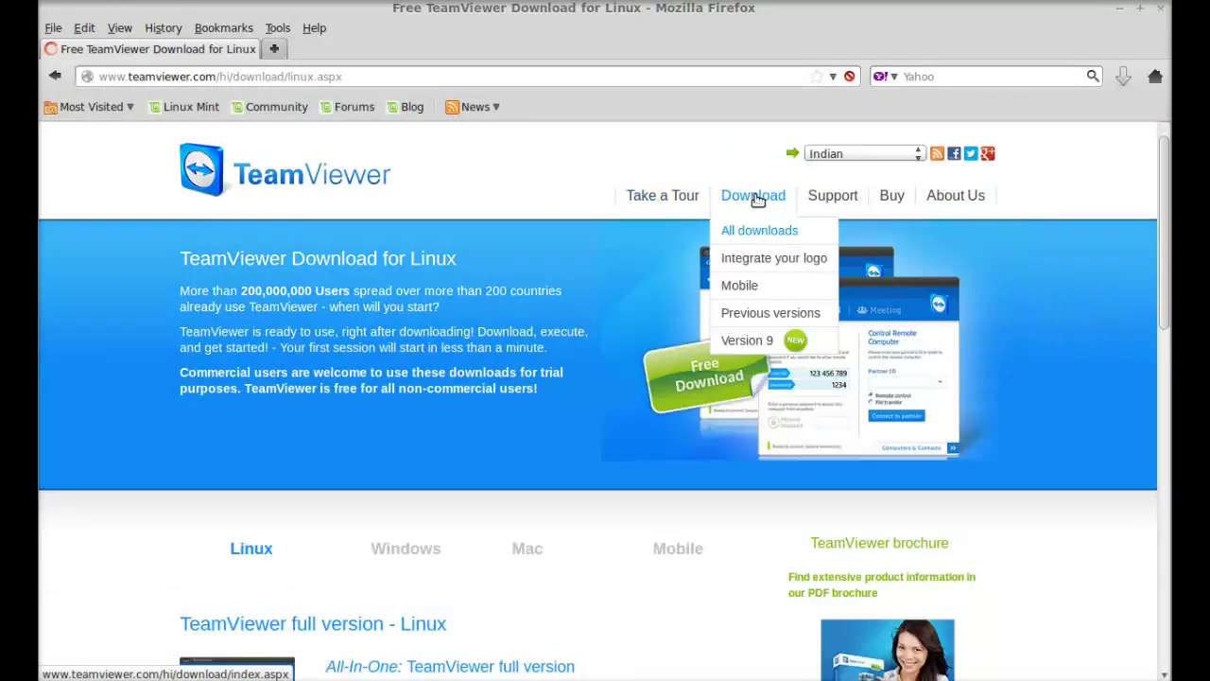
left_click_drag(1169, 236, 1168, 345)
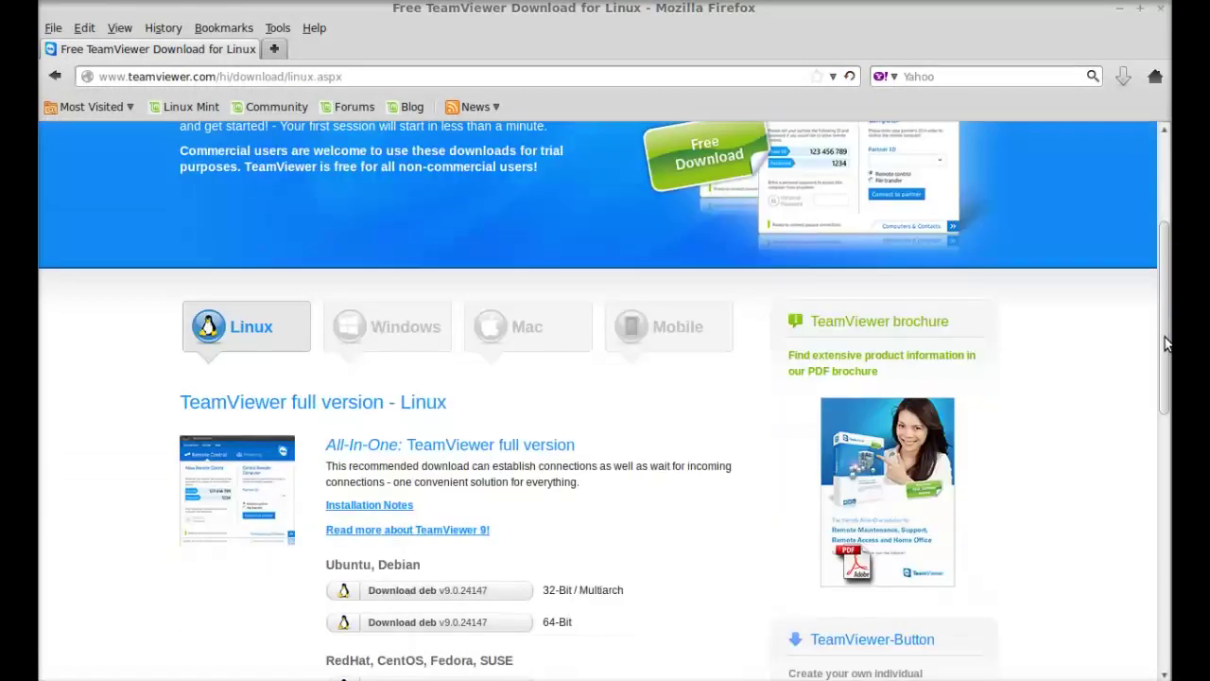
scroll(1165, 345, "down", 3)
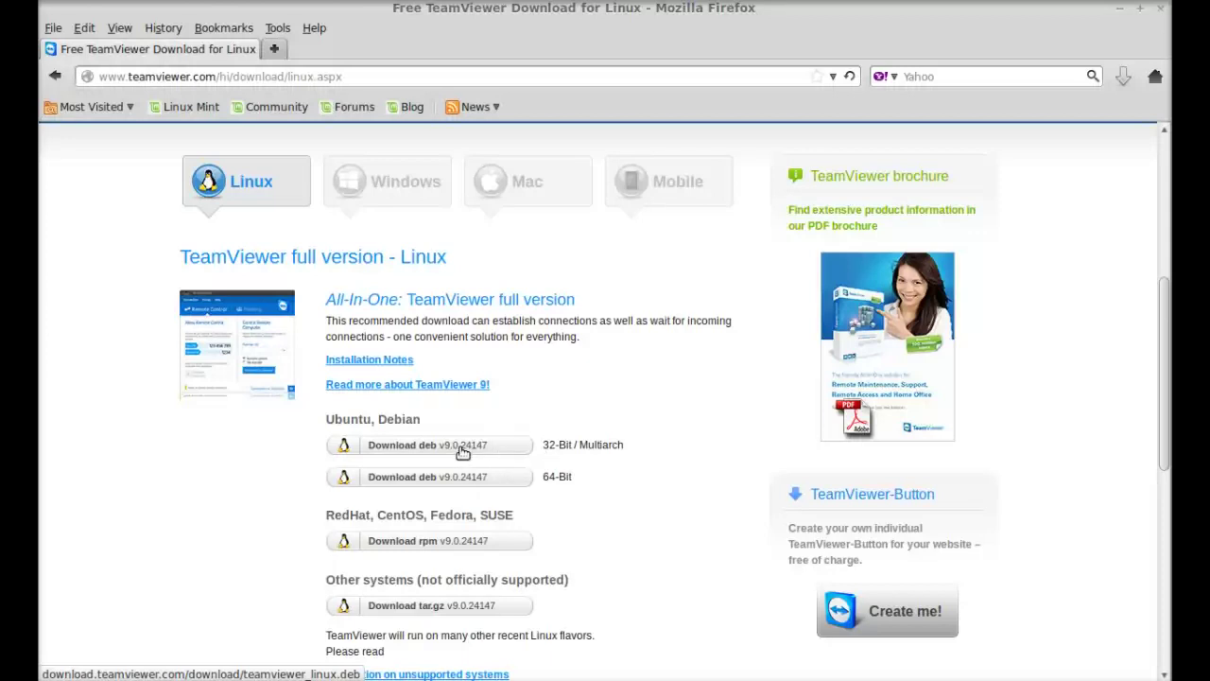
left_click(422, 449)
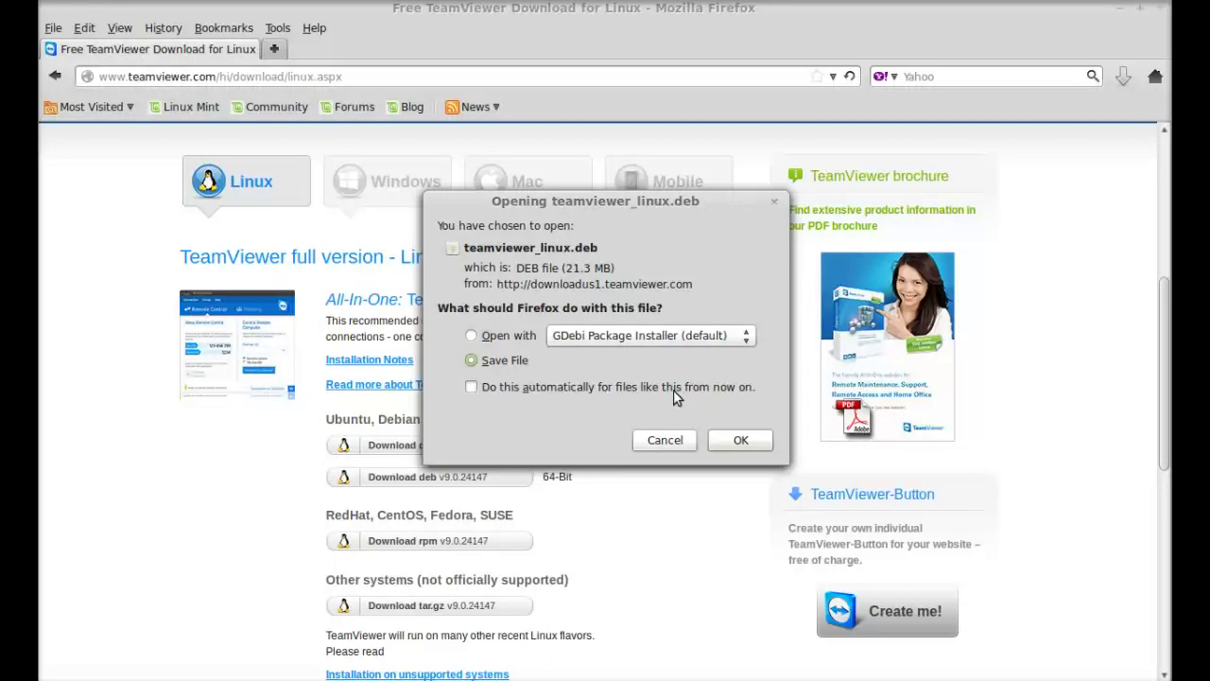
- Save teamviewer_linux.deb, check that the 21.3 MB download finished, and close Firefox
left_click(742, 437)
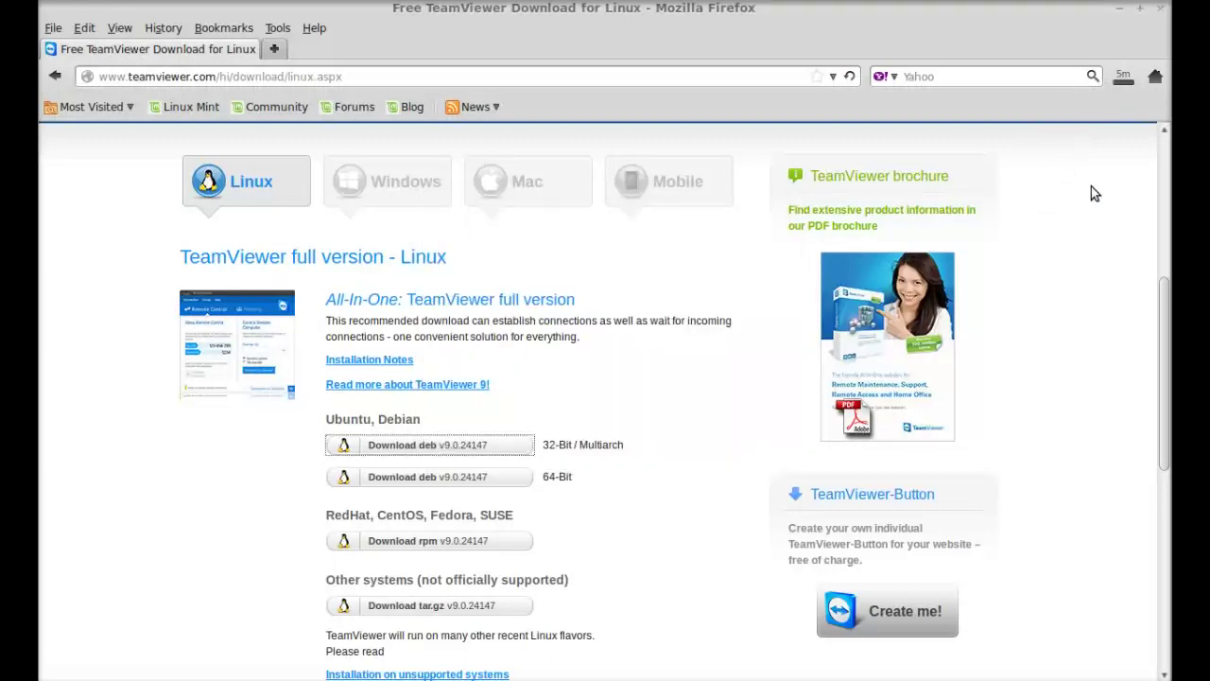
left_click(1122, 79)
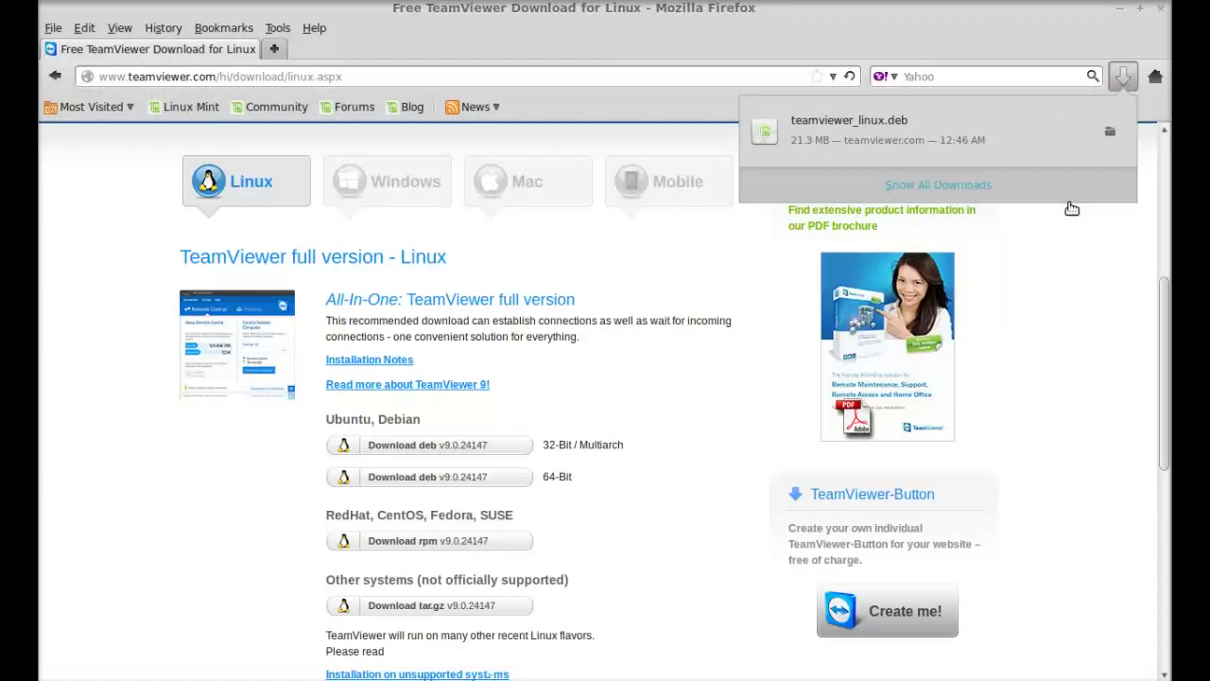
left_click(1023, 158)
left_click(1161, 10)
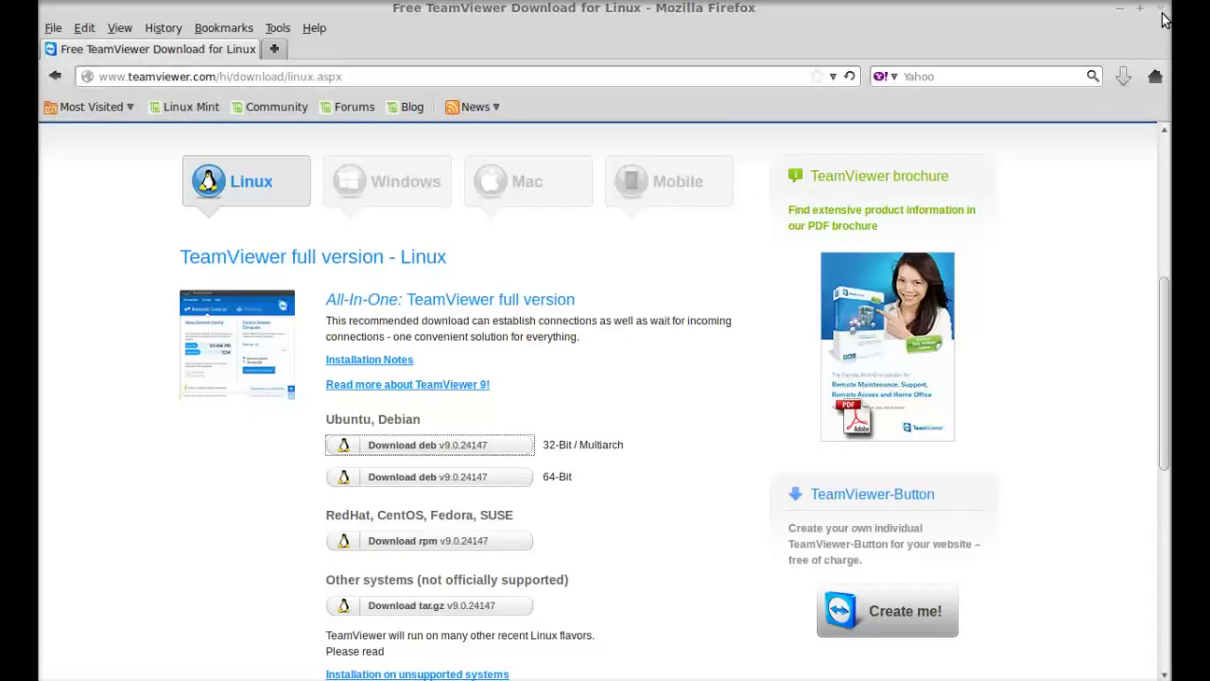
left_click(1162, 9)
- Go to Home > Downloads and bring up the context menu for teamviewer_linux.deb
left_click(379, 188)
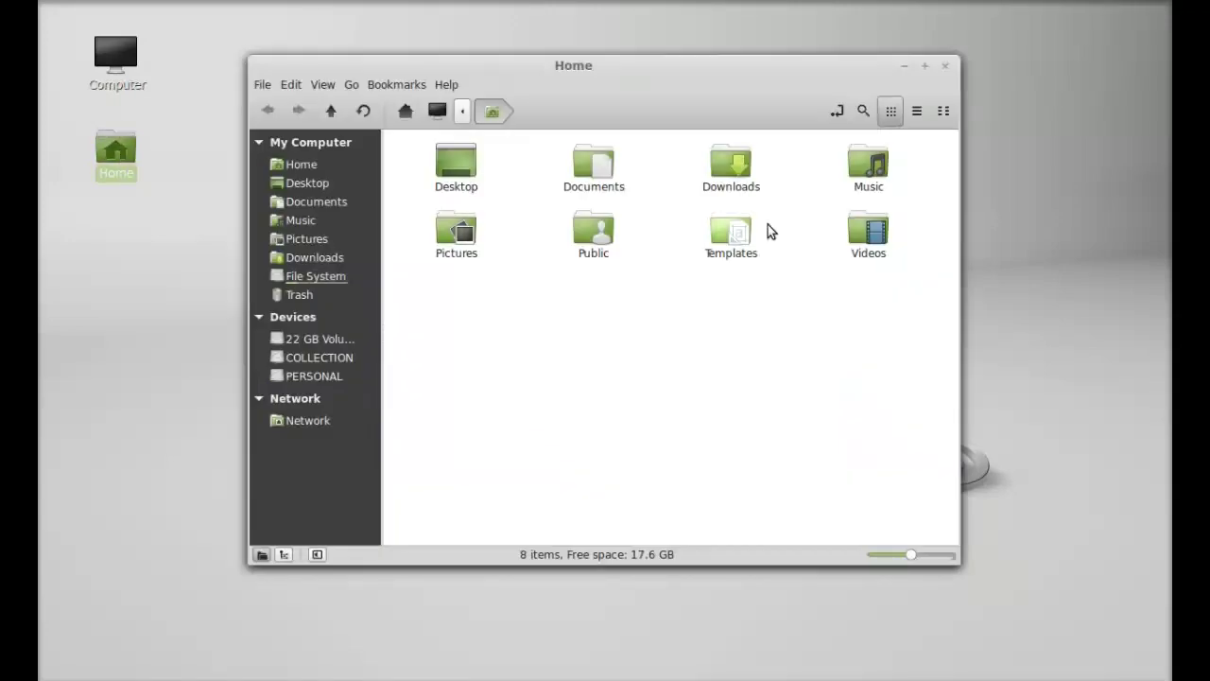
double_click(731, 168)
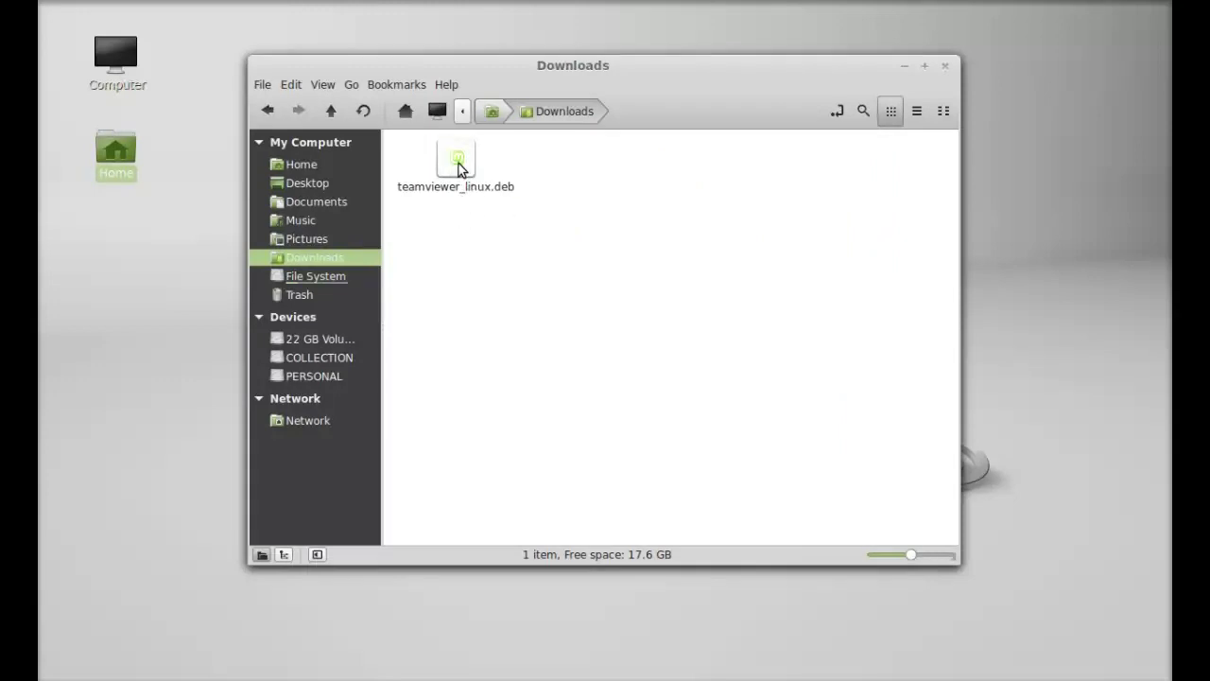
left_click(457, 161)
right_click(458, 162)
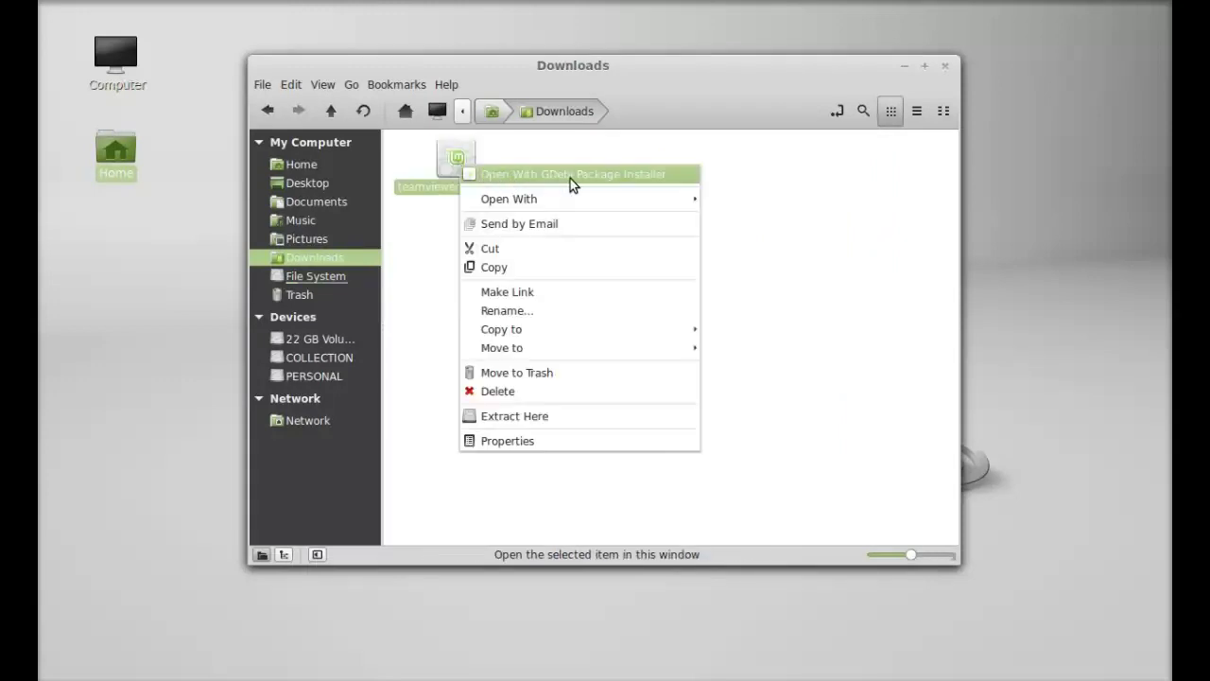
- Open teamviewer_linux.deb in GDebi Package Installer and move its window toward the centre
left_click(616, 179)
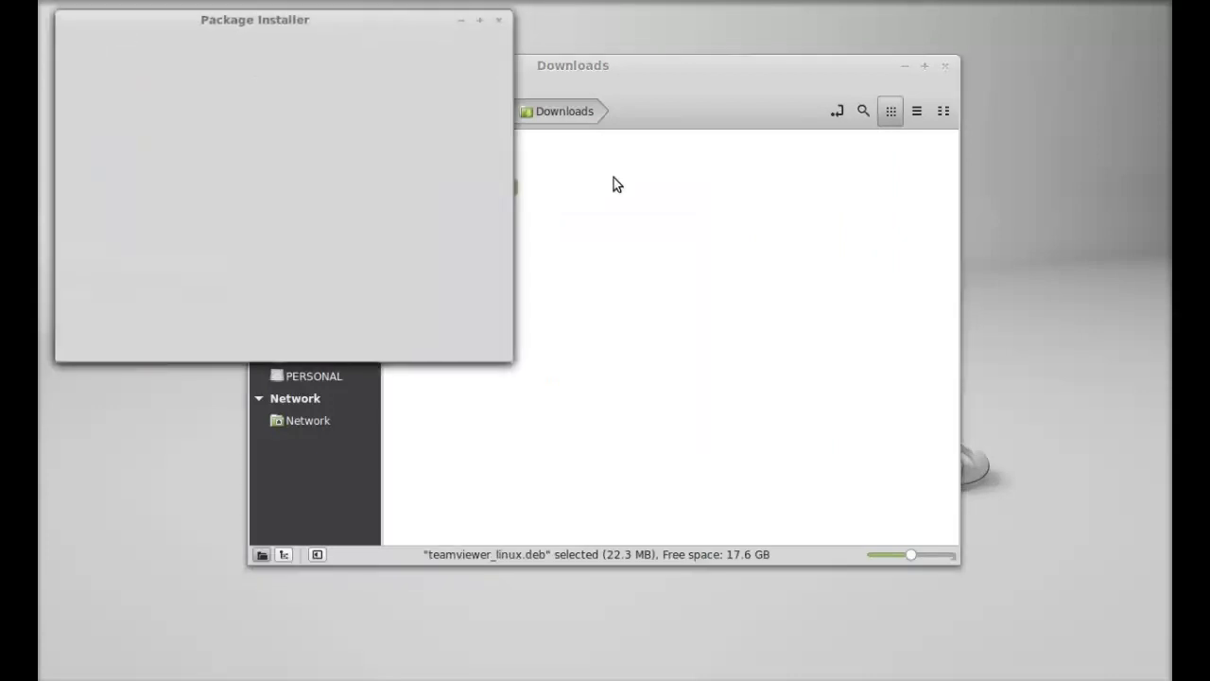
left_click(948, 66)
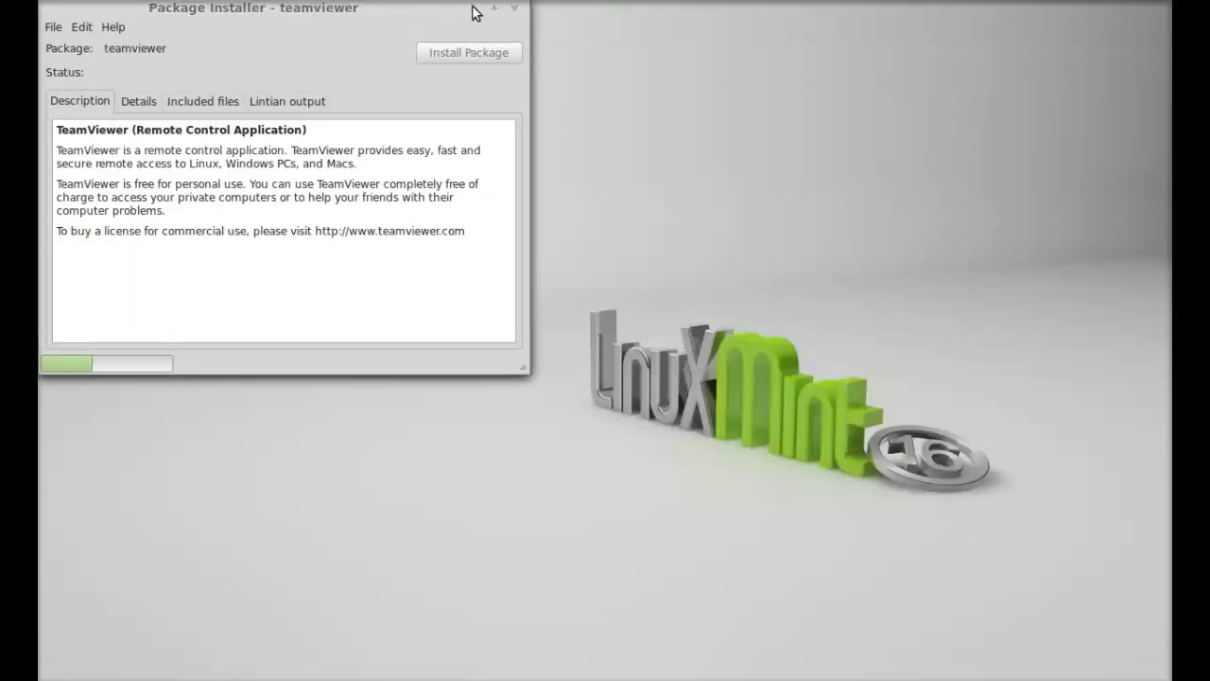
left_click_drag(365, 13, 652, 162)
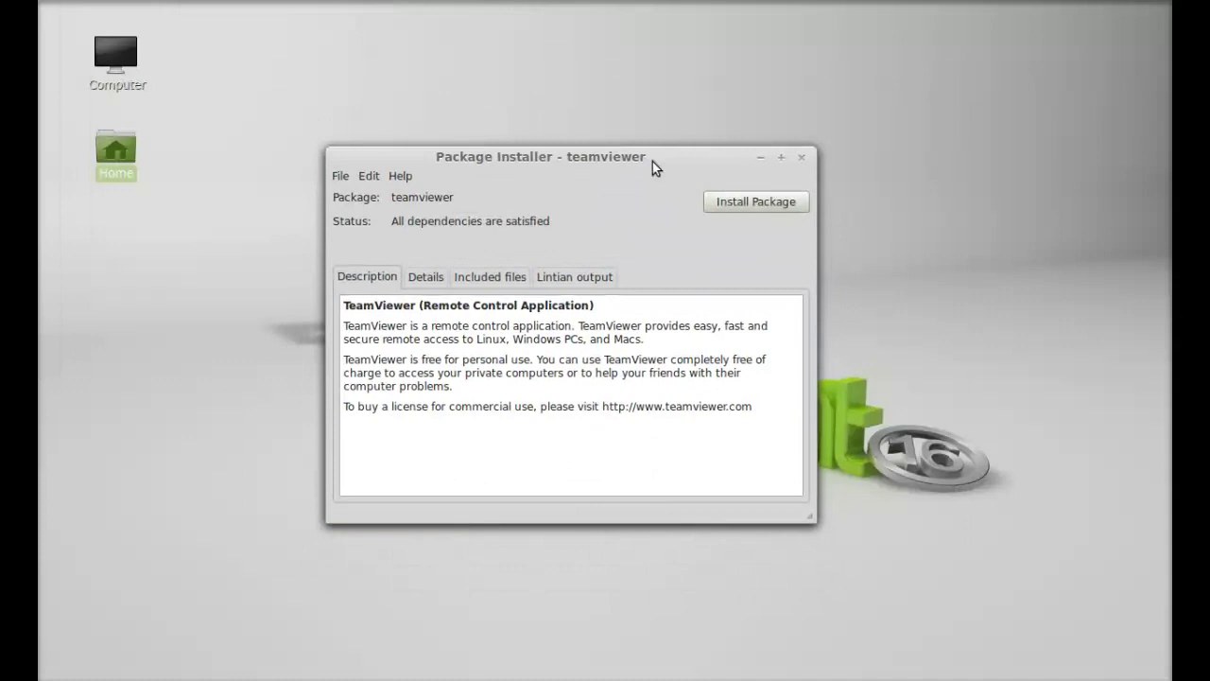
- Install the package with the administrator password and dismiss the Installation finished notice
left_click(770, 202)
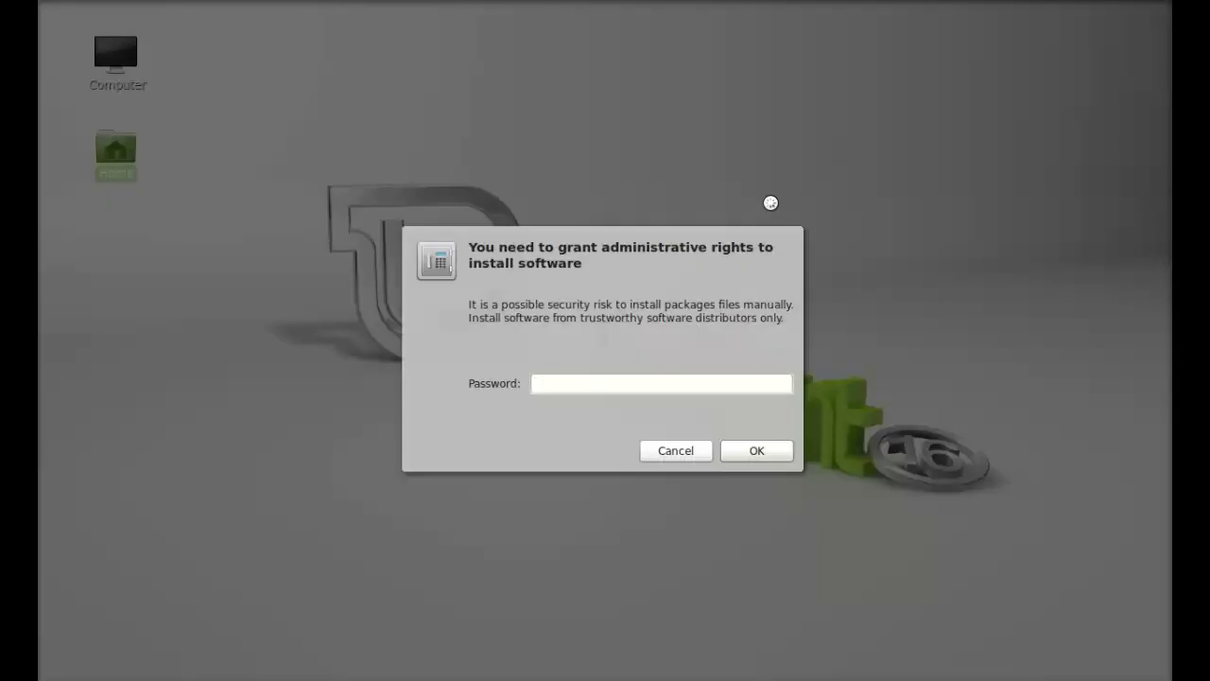
type("*******")
key("Return")
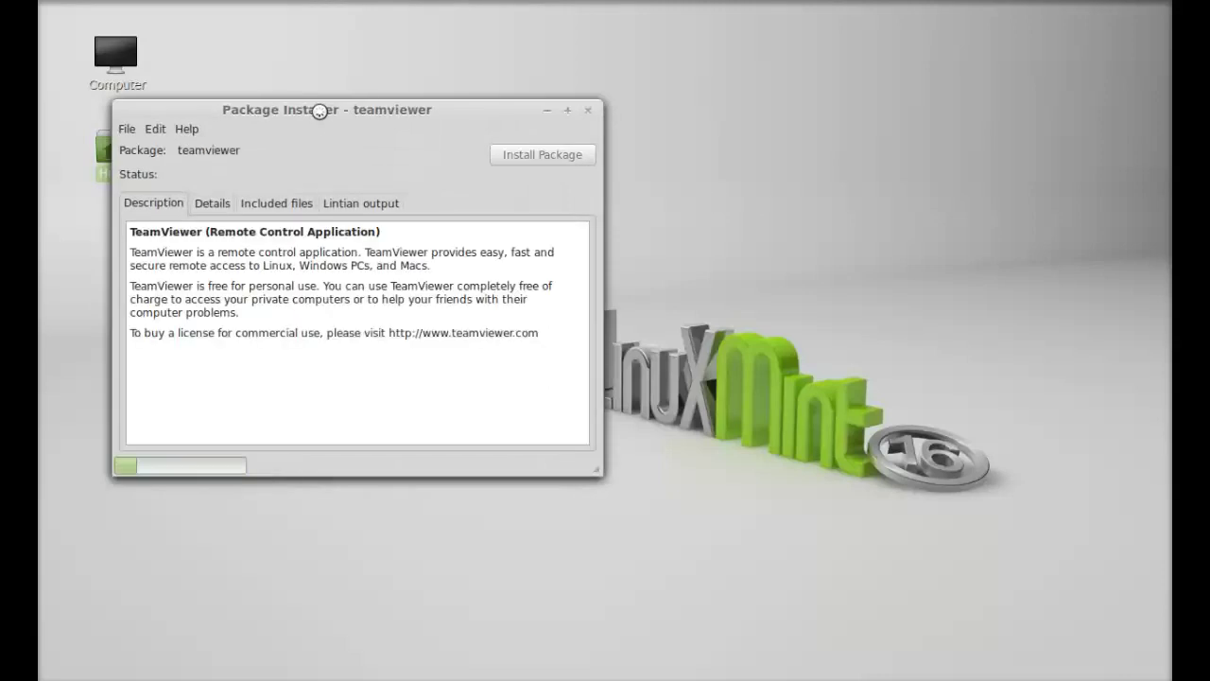
left_click_drag(320, 112, 512, 106)
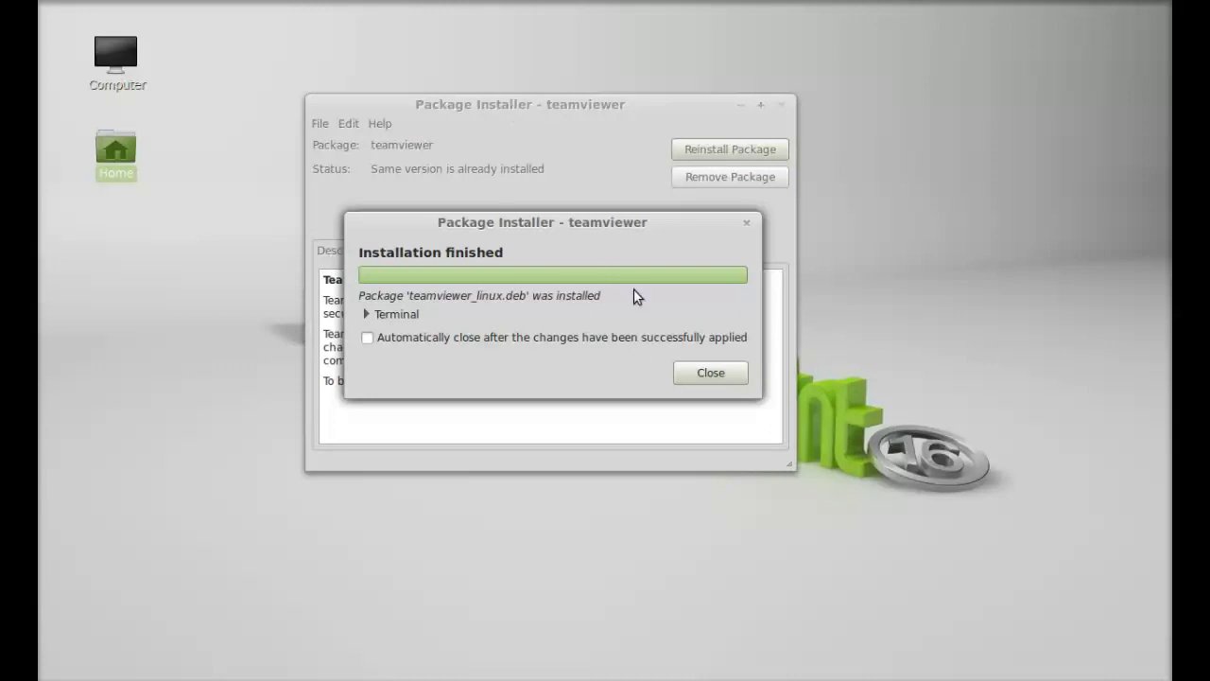
left_click(706, 374)
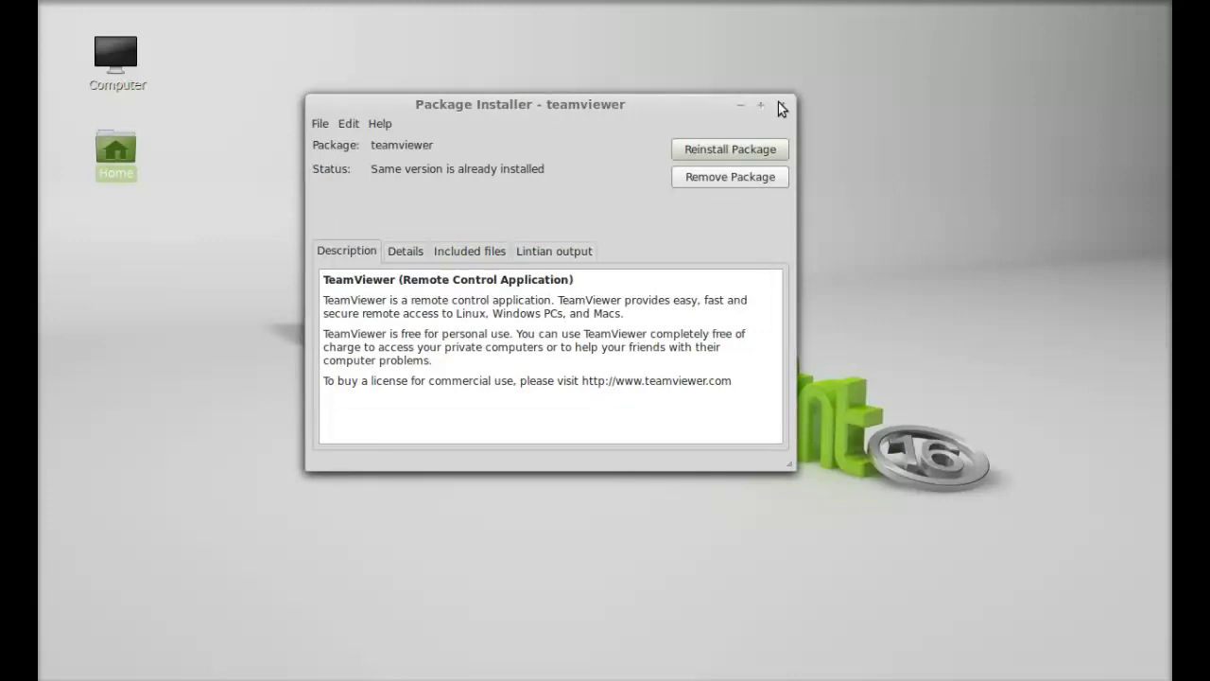
- Close GDebi and launch TeamViewer 9 by searching 'team' in the Mint menu
left_click(781, 106)
key("super")
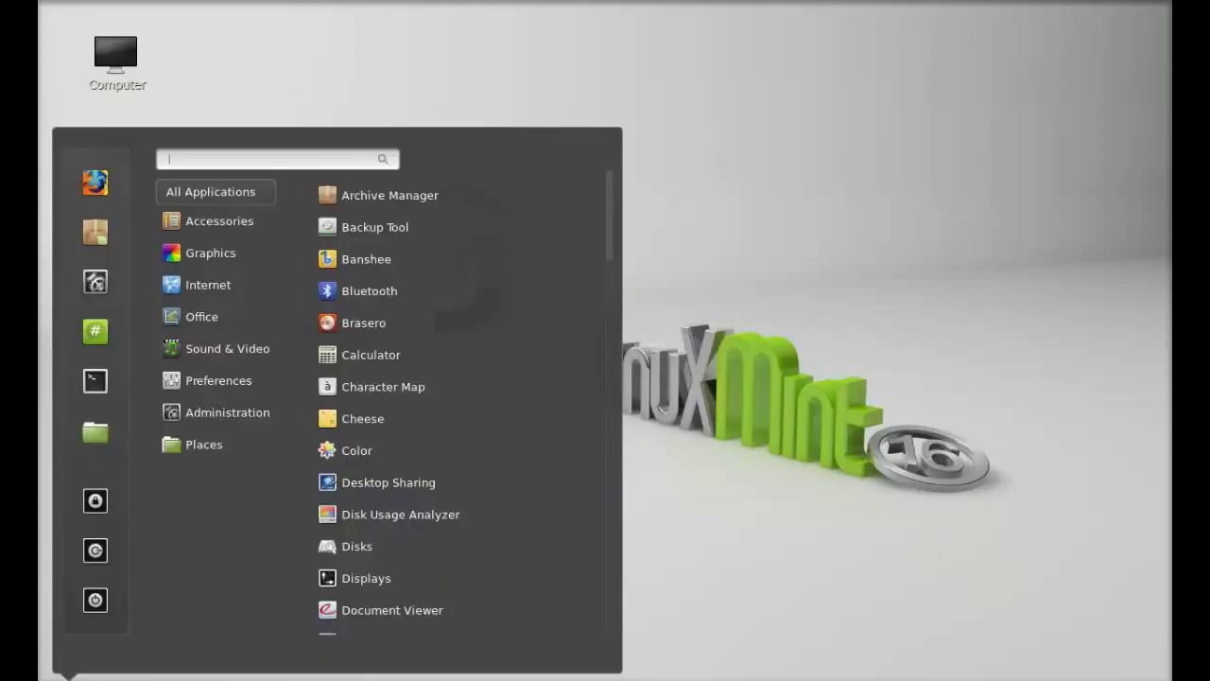
type("team")
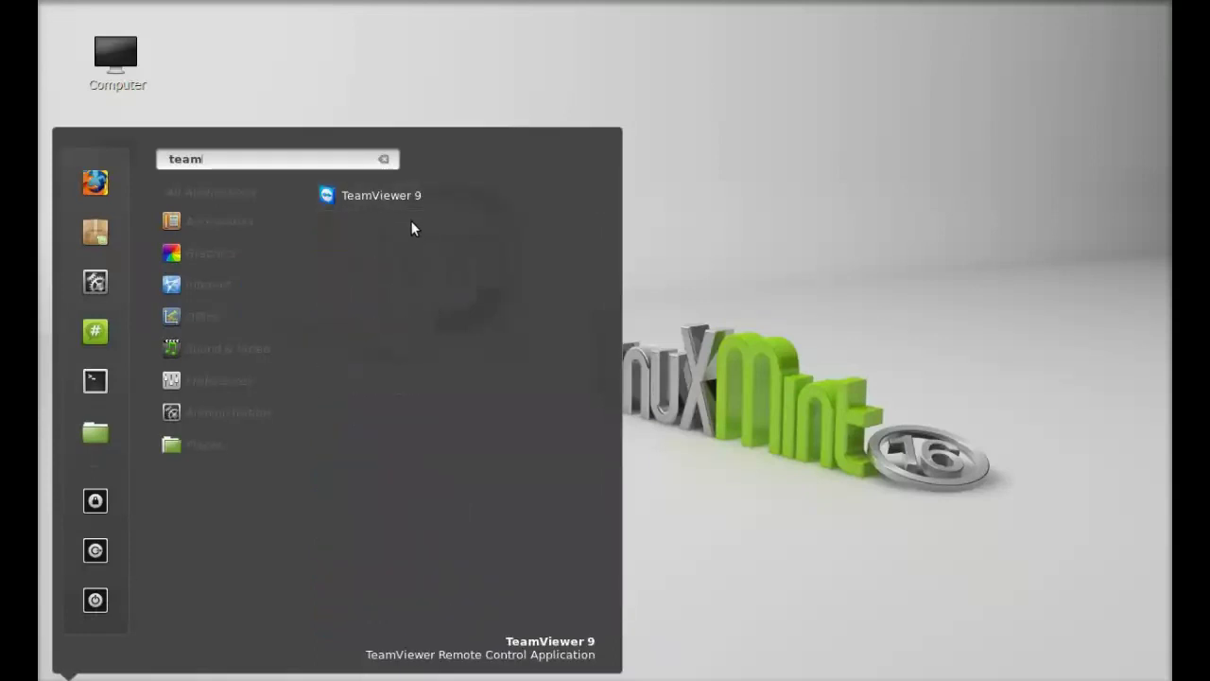
left_click(426, 200)
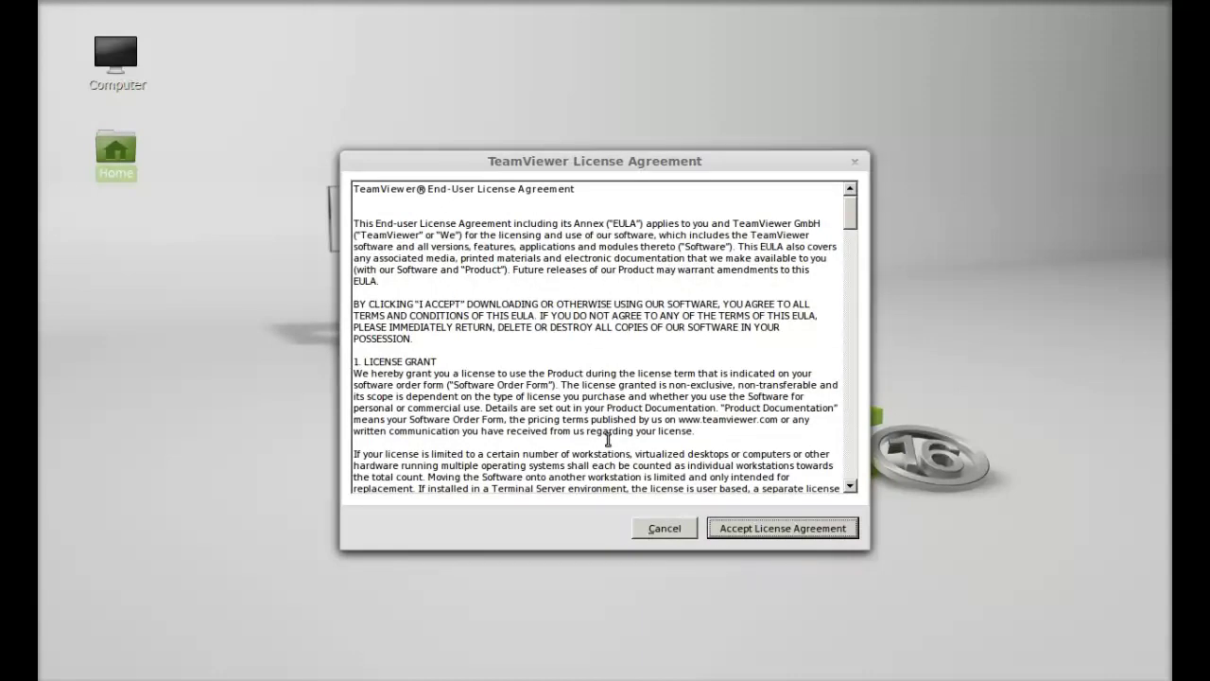
- Accept the licence, select the displayed ID and password, and open the password options menu
left_click(786, 527)
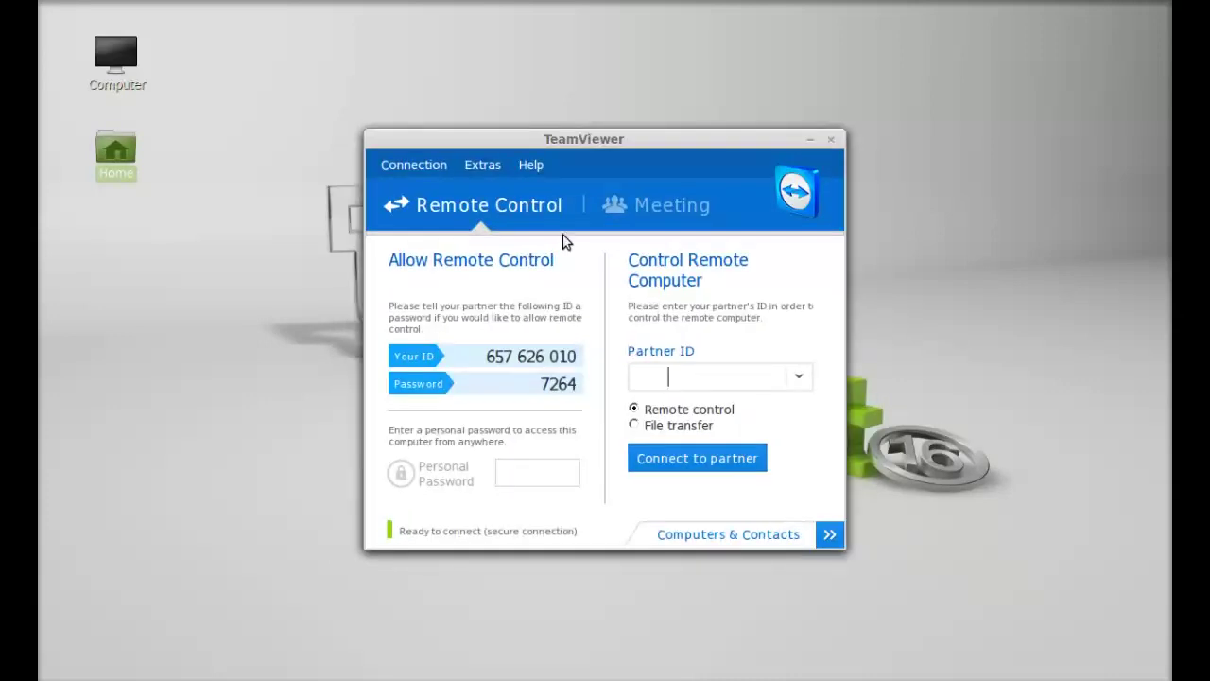
left_click_drag(534, 142, 533, 108)
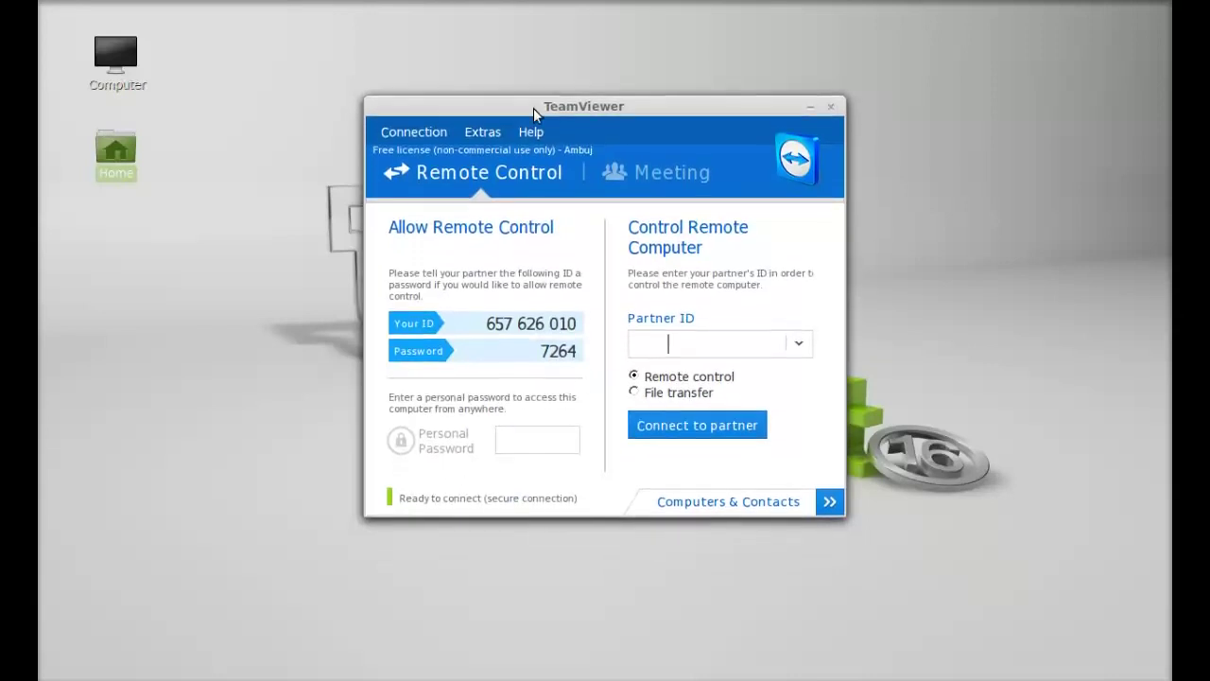
left_click_drag(487, 323, 583, 323)
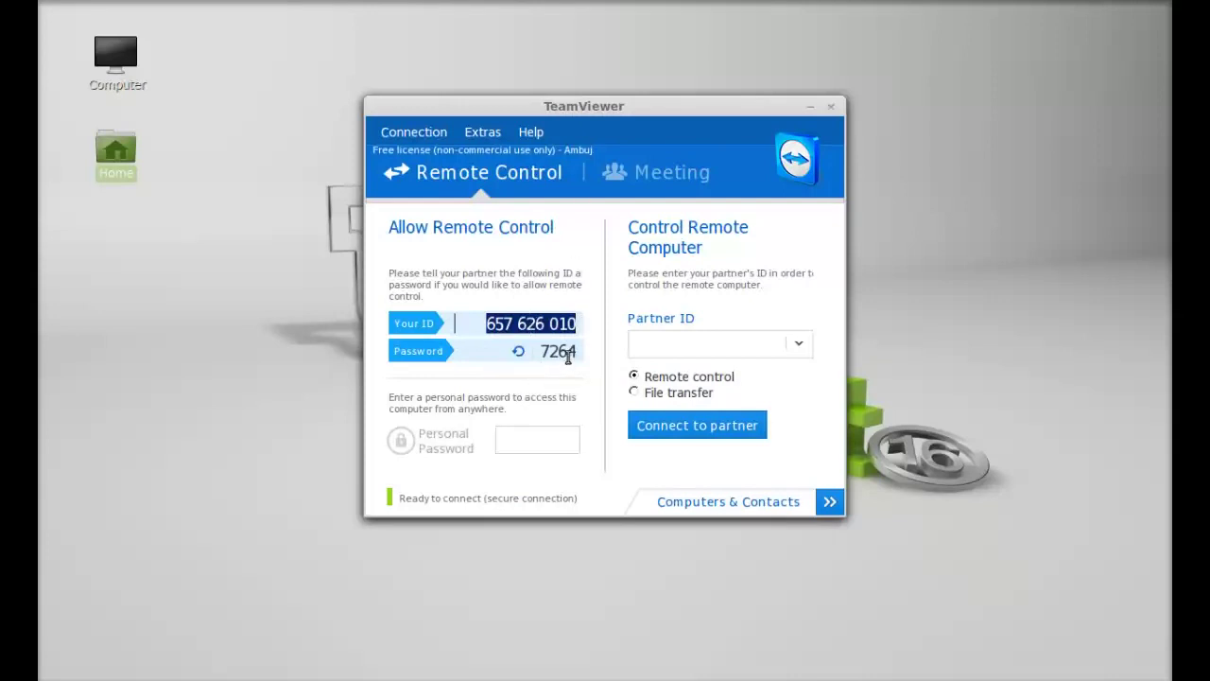
left_click_drag(578, 351, 544, 351)
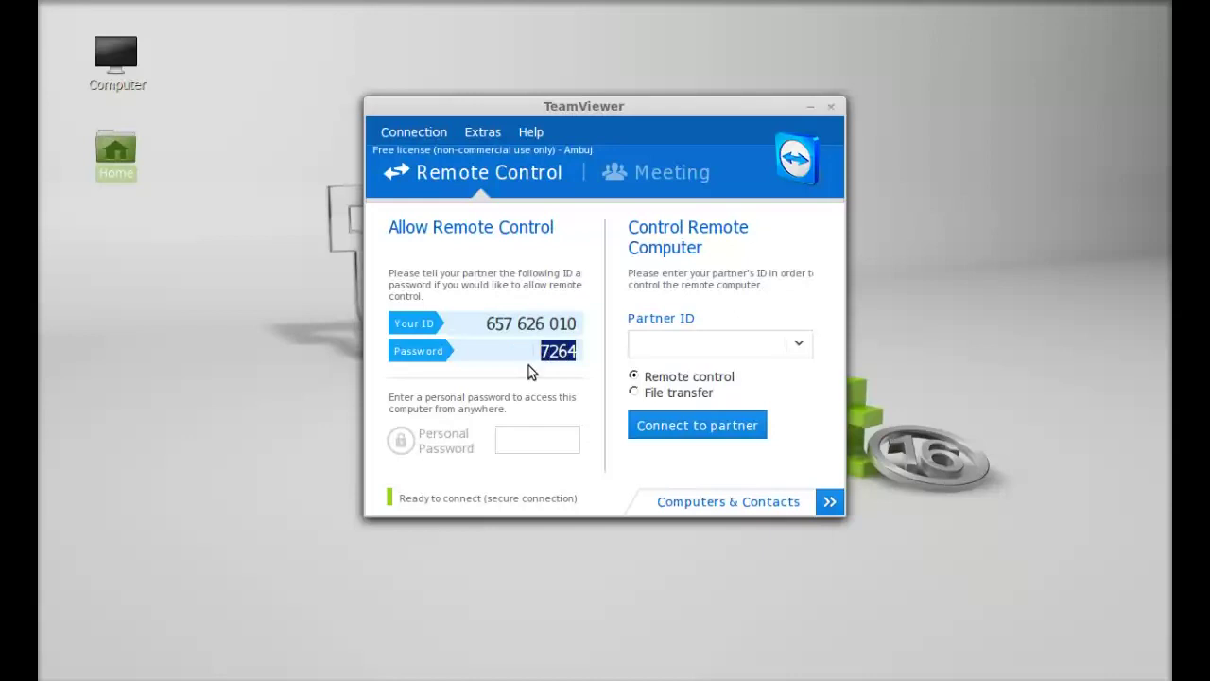
mouse_move(520, 358)
left_click(520, 354)
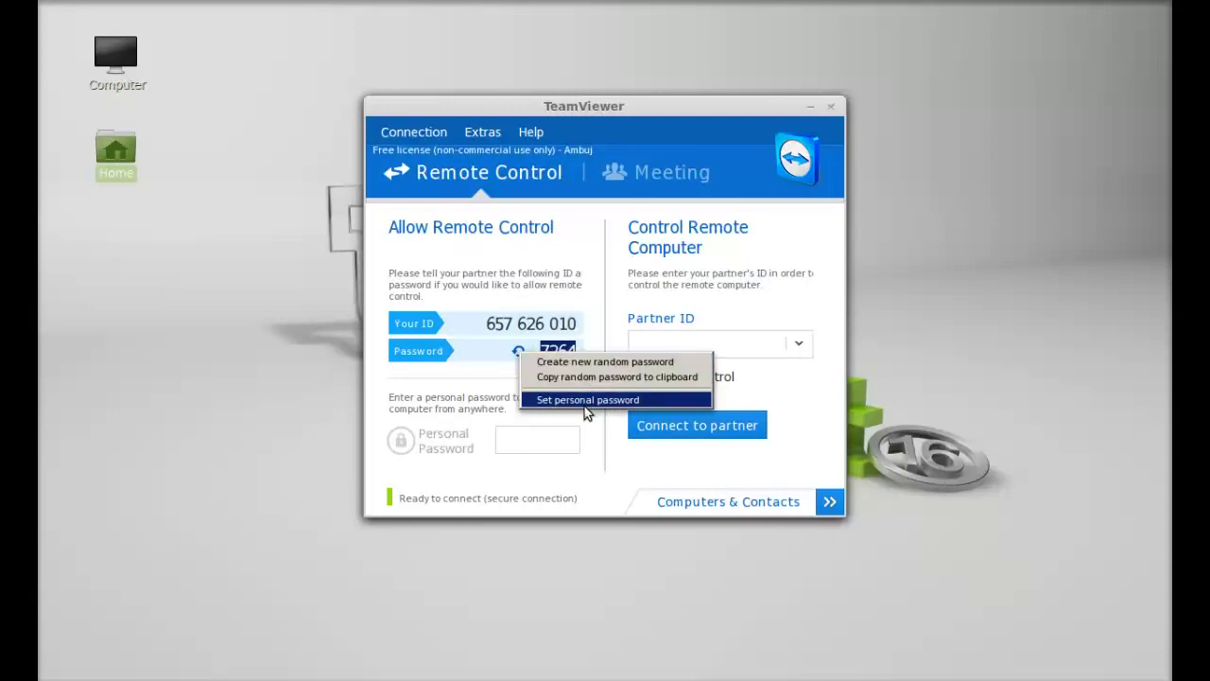
- Dismiss the password menu without choosing an option, clear the selection, and close the TeamViewer window
left_click(599, 283)
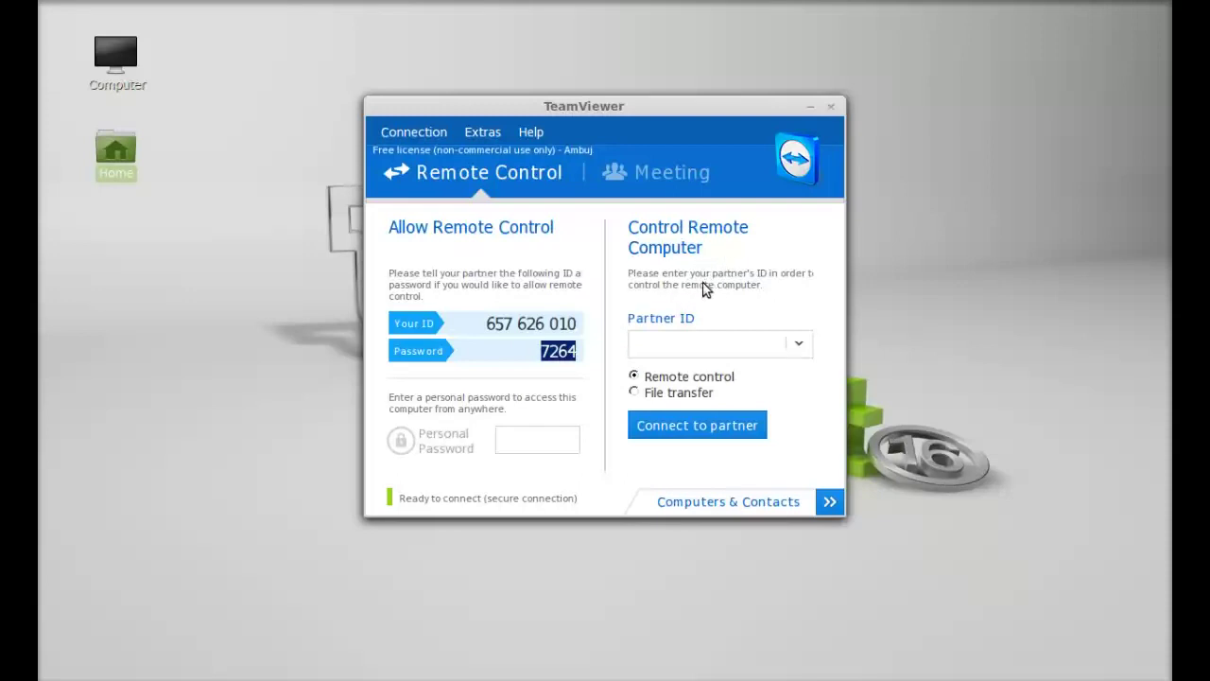
left_click(669, 342)
left_click(830, 107)
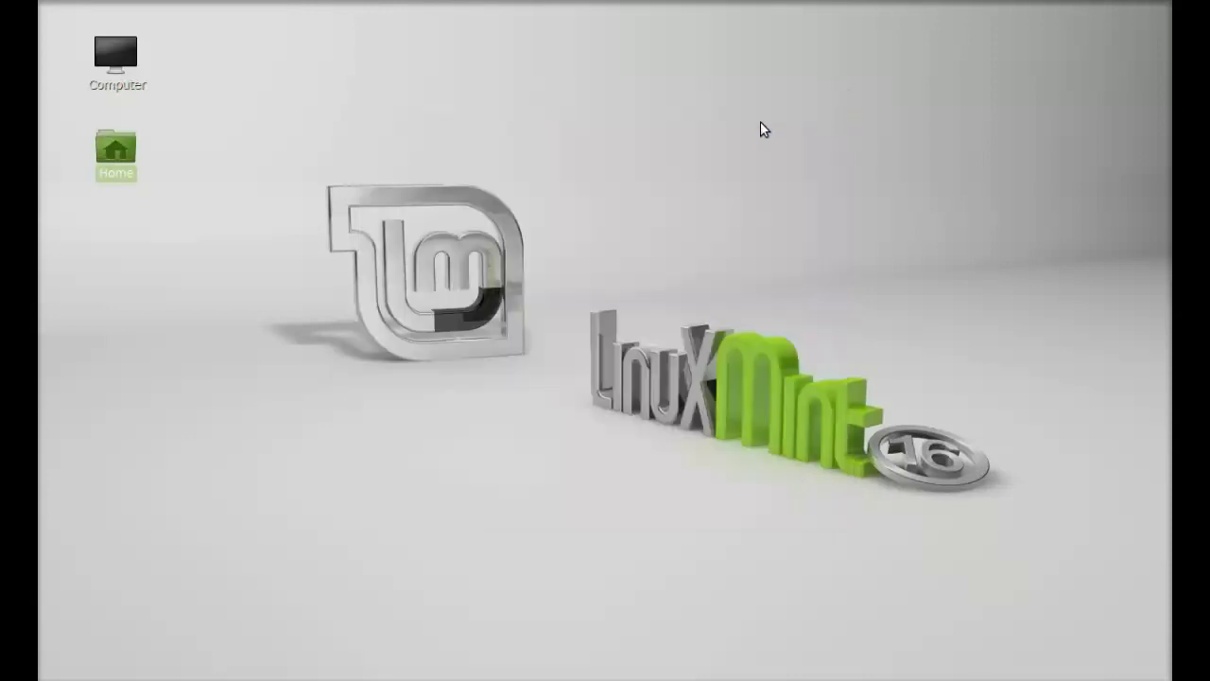